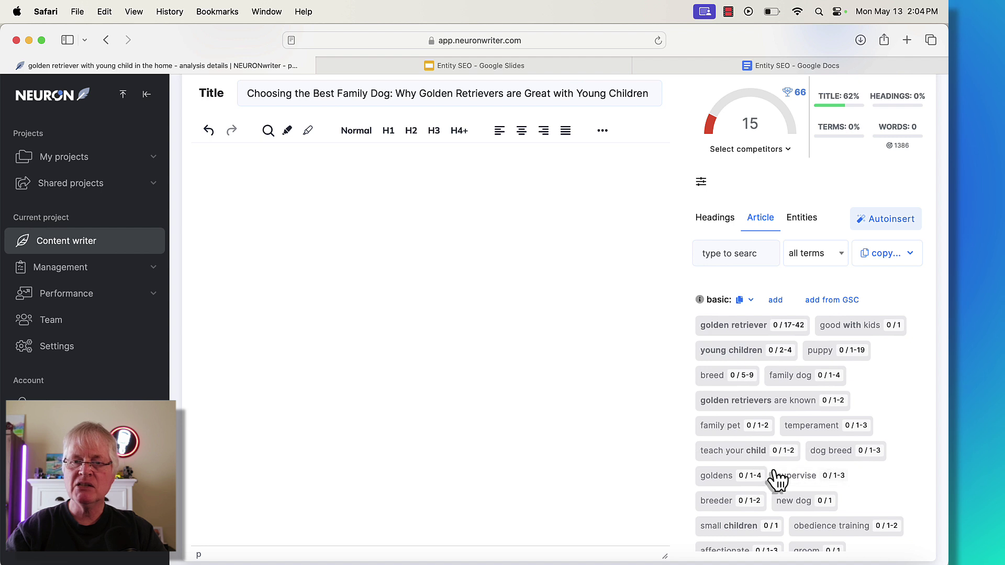
Copy the full suggested entity list (Golden Retriever, Dog, Child, Retriever, Puppy) from NEURONwriter's Entities tab
{"action": "left_click", "coordinate": [816, 220]}
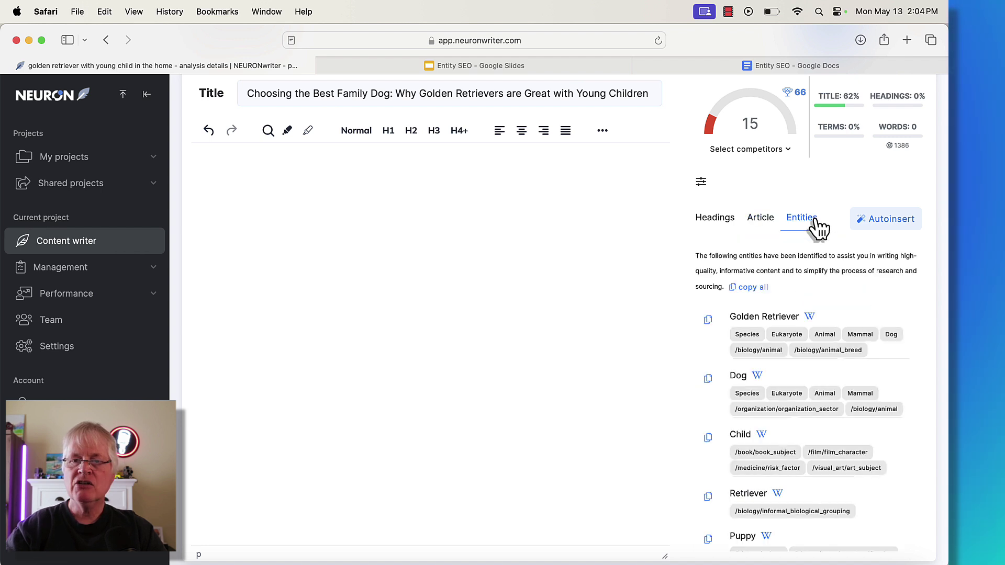
{"action": "left_click", "coordinate": [760, 289]}
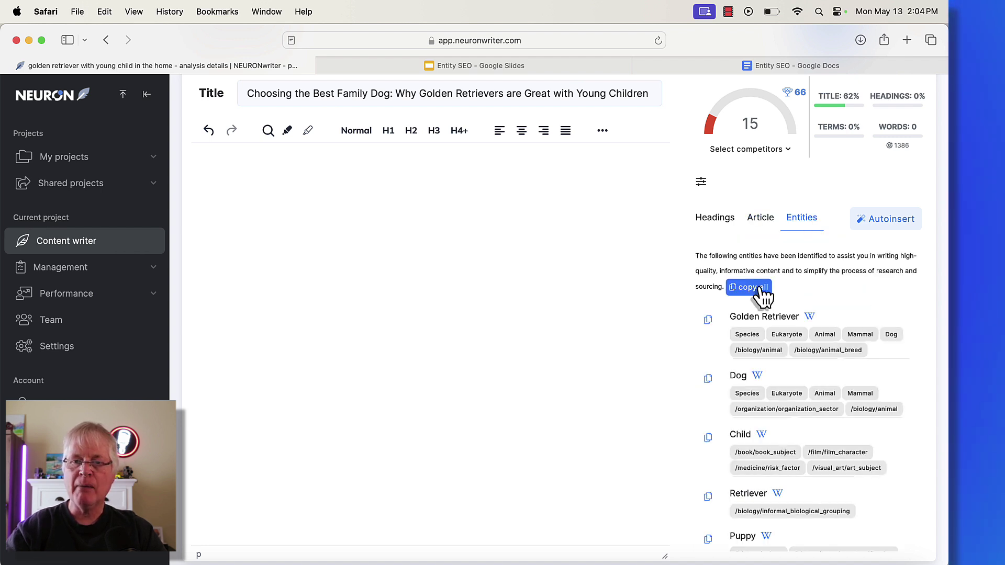
{"action": "left_click", "coordinate": [804, 68]}
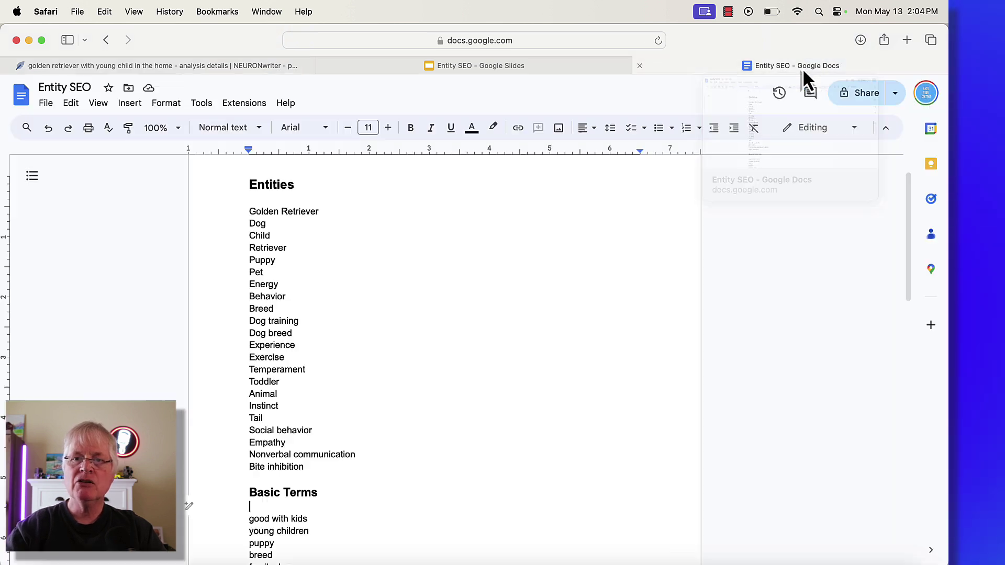
{"action": "scroll", "coordinate": [482, 396], "scroll_direction": "down", "scroll_amount": 1}
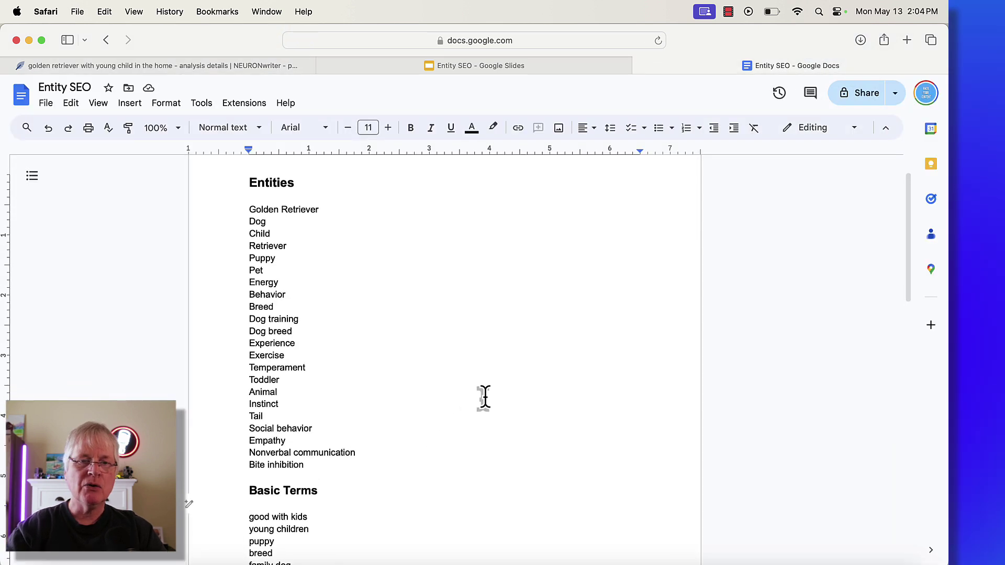
{"action": "scroll", "coordinate": [398, 461], "scroll_direction": "down", "scroll_amount": 5}
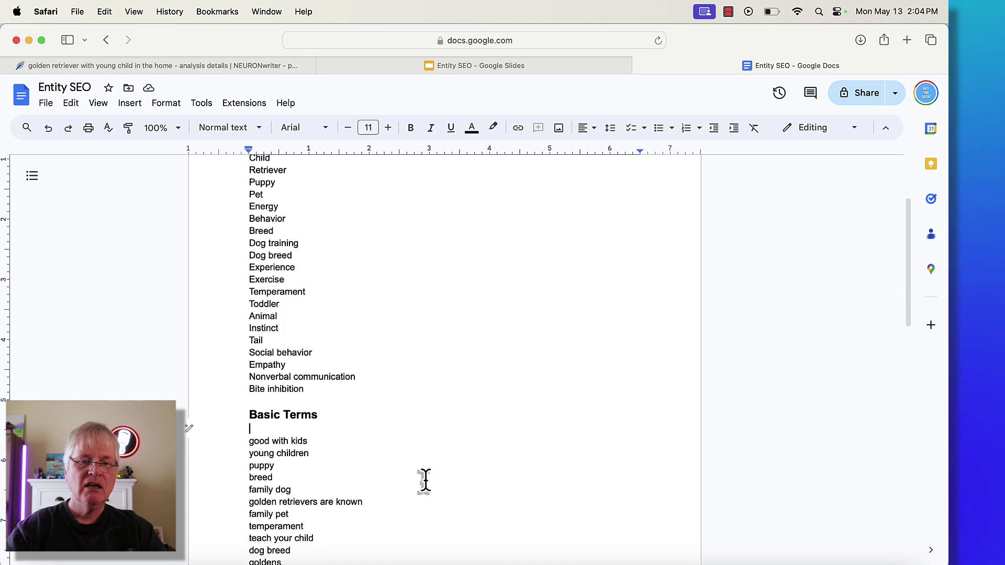
{"action": "scroll", "coordinate": [425, 480], "scroll_direction": "down", "scroll_amount": 3}
{"action": "scroll", "coordinate": [424, 481], "scroll_direction": "up", "scroll_amount": 4}
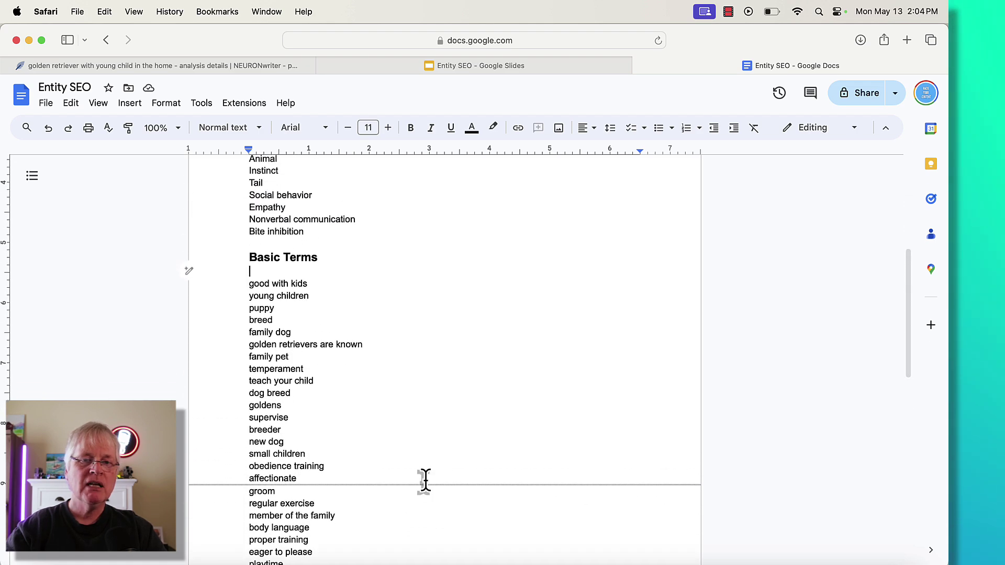
{"action": "scroll", "coordinate": [425, 480], "scroll_direction": "up", "scroll_amount": 5}
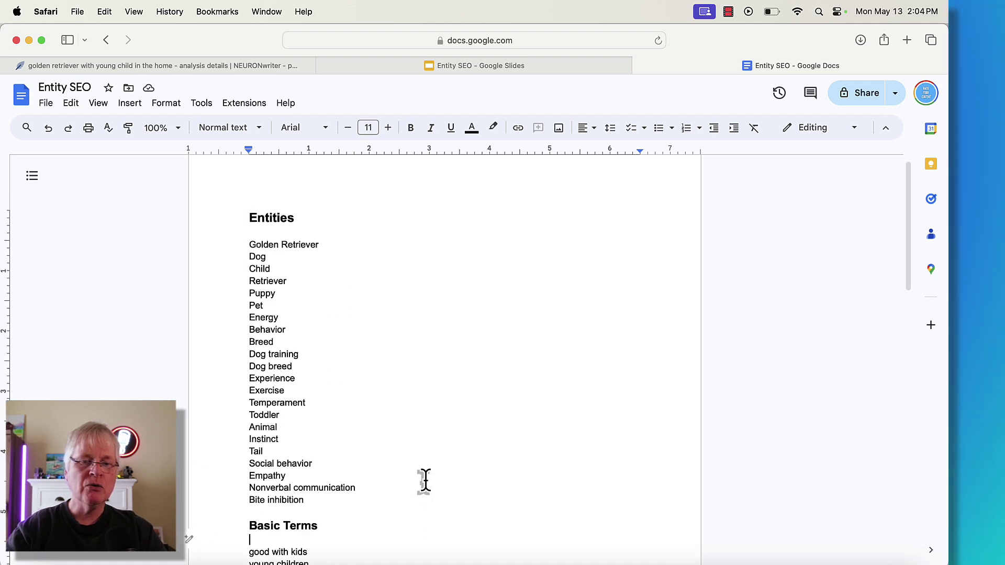
{"action": "scroll", "coordinate": [424, 481], "scroll_direction": "down", "scroll_amount": 2}
{"action": "scroll", "coordinate": [424, 480], "scroll_direction": "down", "scroll_amount": 5}
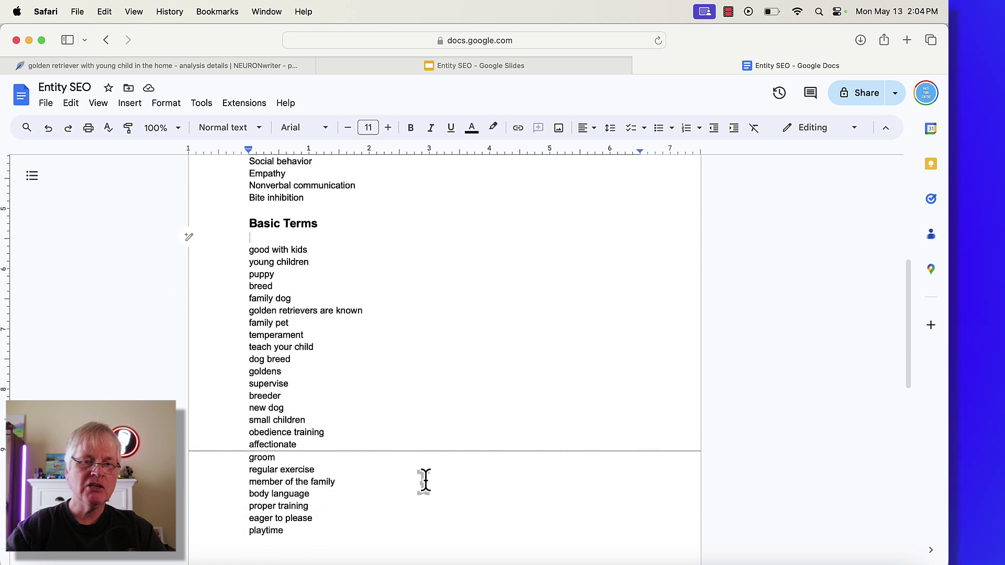
{"action": "scroll", "coordinate": [425, 481], "scroll_direction": "up", "scroll_amount": 4}
{"action": "scroll", "coordinate": [424, 481], "scroll_direction": "up", "scroll_amount": 3}
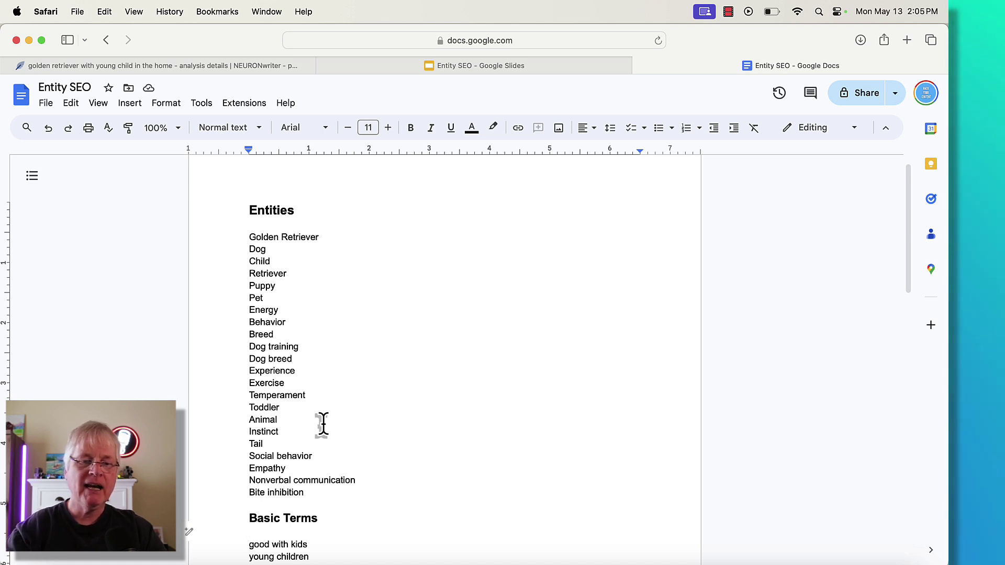
Bring SEOWriting.AI forward and scroll the 1-Click Blog Post settings down to the SEO keywords
{"action": "left_click", "coordinate": [141, 562]}
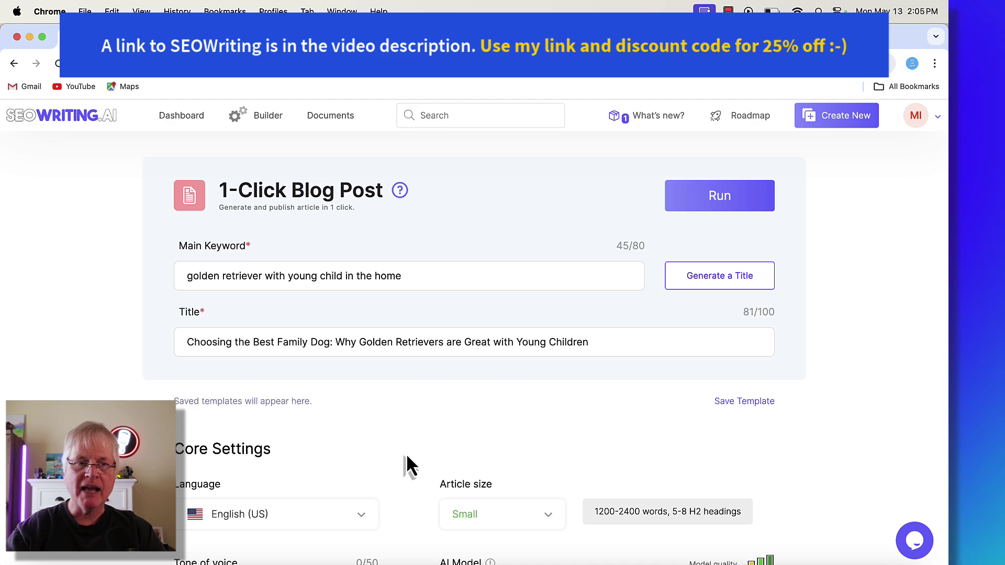
{"action": "scroll", "coordinate": [564, 379], "scroll_direction": "down", "scroll_amount": 10}
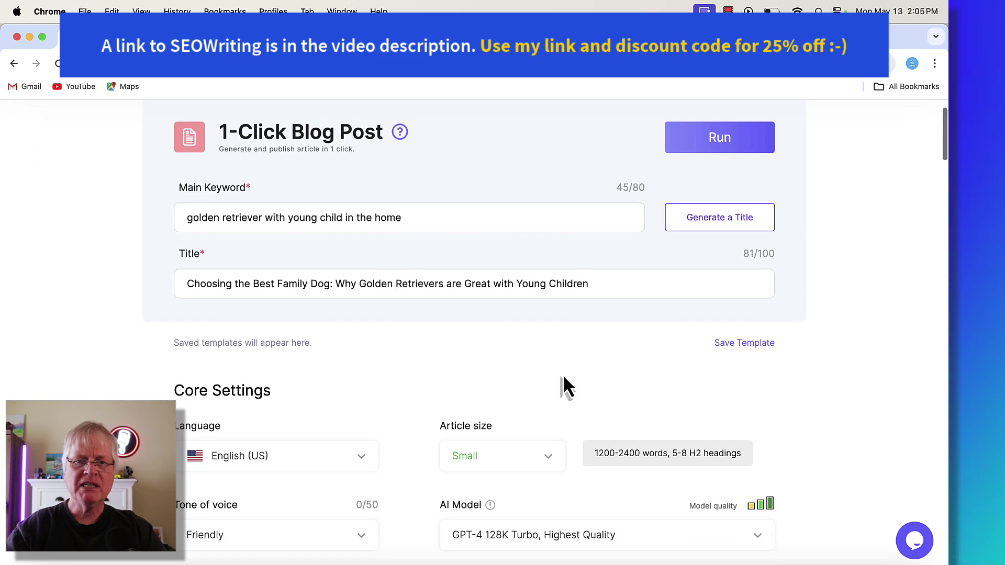
{"action": "scroll", "coordinate": [563, 374], "scroll_direction": "down", "scroll_amount": 8}
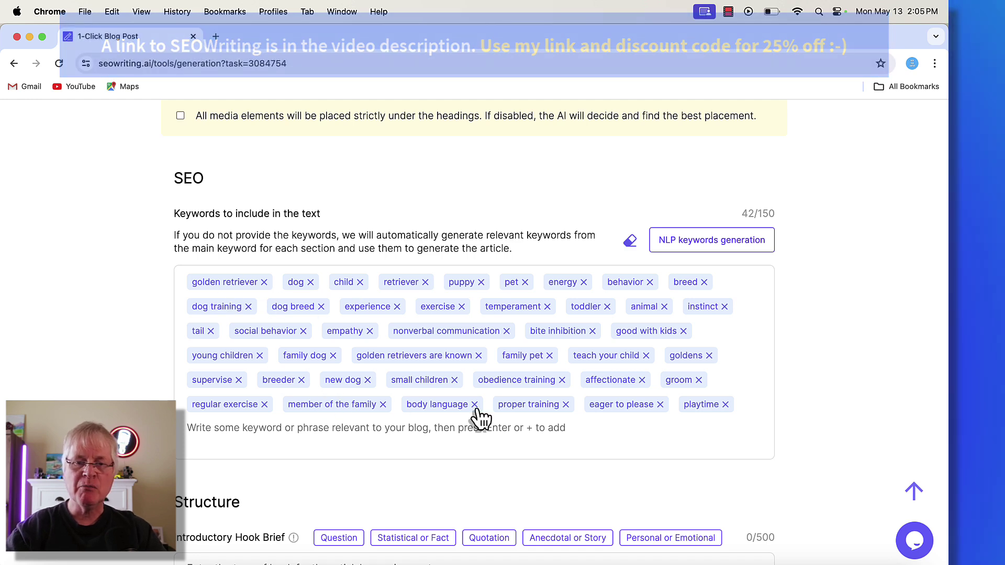
{"action": "scroll", "coordinate": [511, 423], "scroll_direction": "down", "scroll_amount": 3}
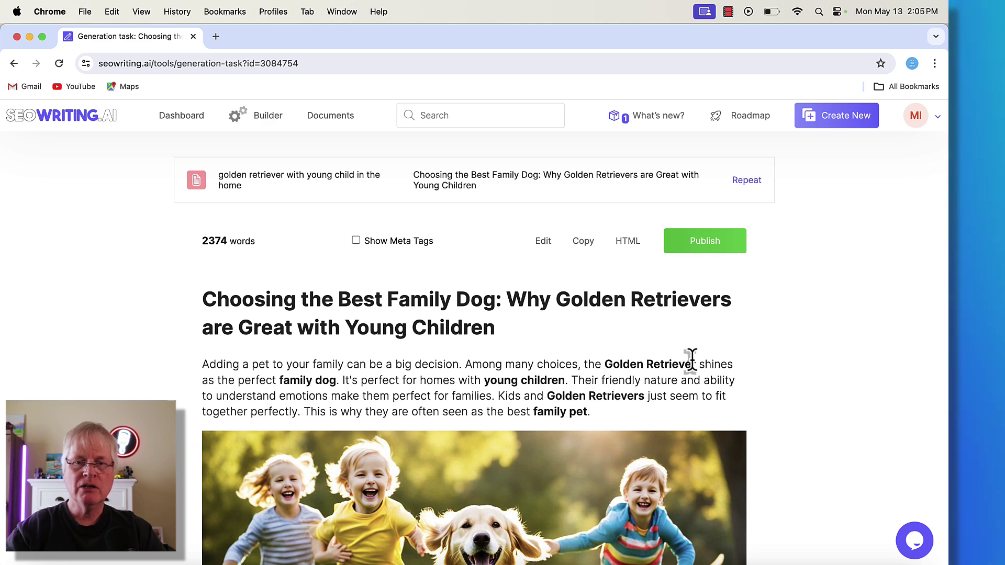
Copy the whole 2374-word golden retriever article and switch back to Safari
{"action": "scroll", "coordinate": [845, 399], "scroll_direction": "down", "scroll_amount": 2}
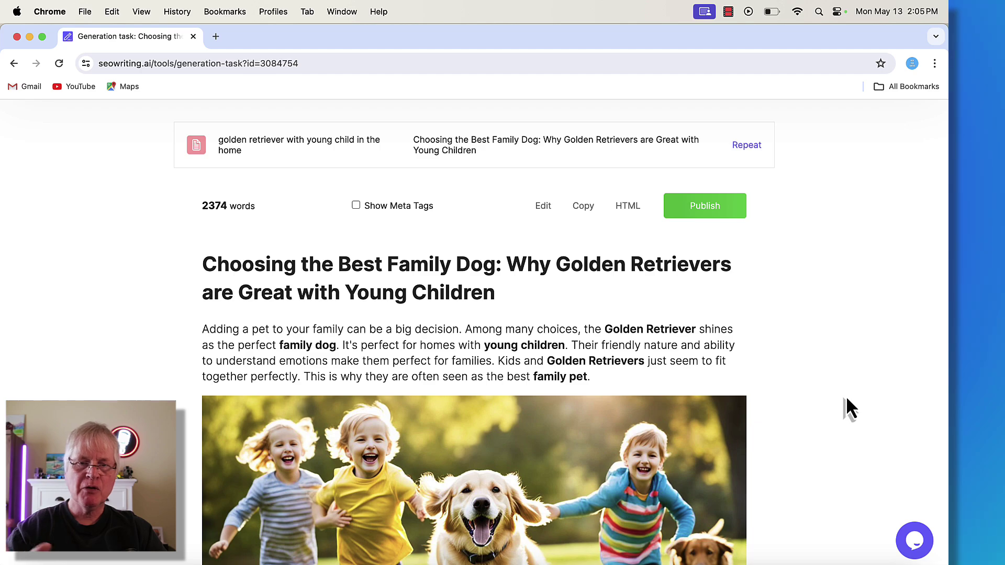
{"action": "scroll", "coordinate": [846, 399], "scroll_direction": "down", "scroll_amount": 20}
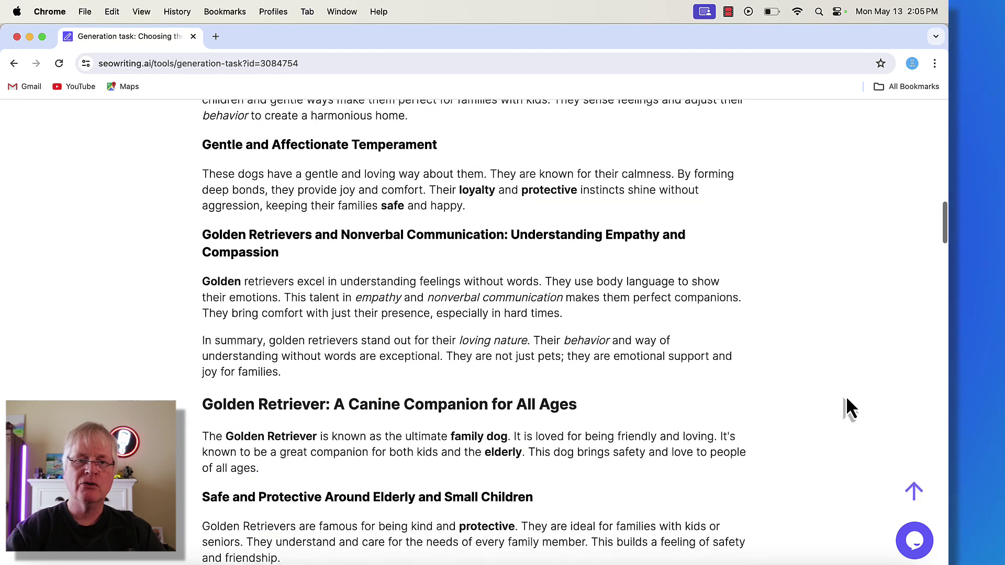
{"action": "scroll", "coordinate": [845, 400], "scroll_direction": "down", "scroll_amount": 15}
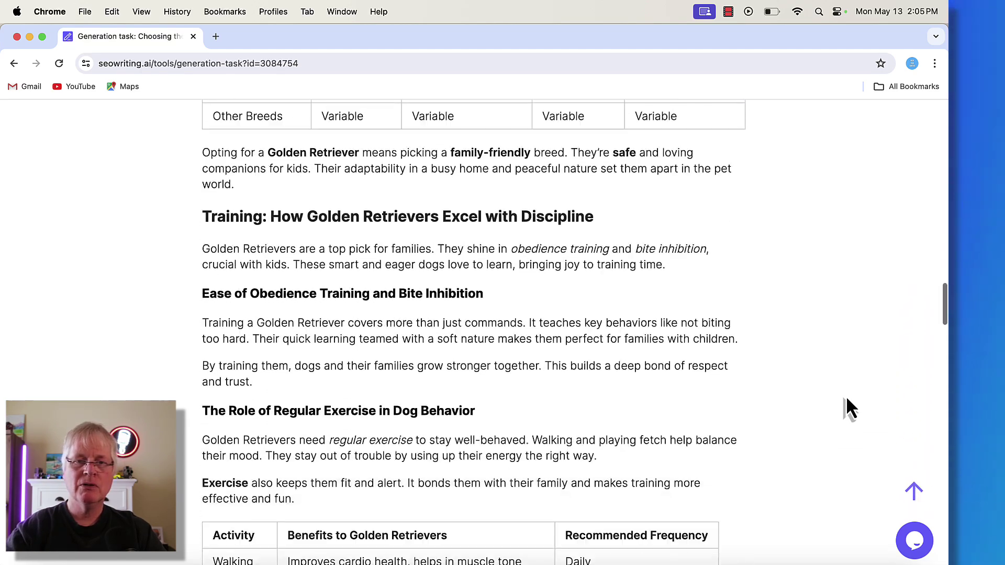
{"action": "scroll", "coordinate": [846, 407], "scroll_direction": "down", "scroll_amount": 2}
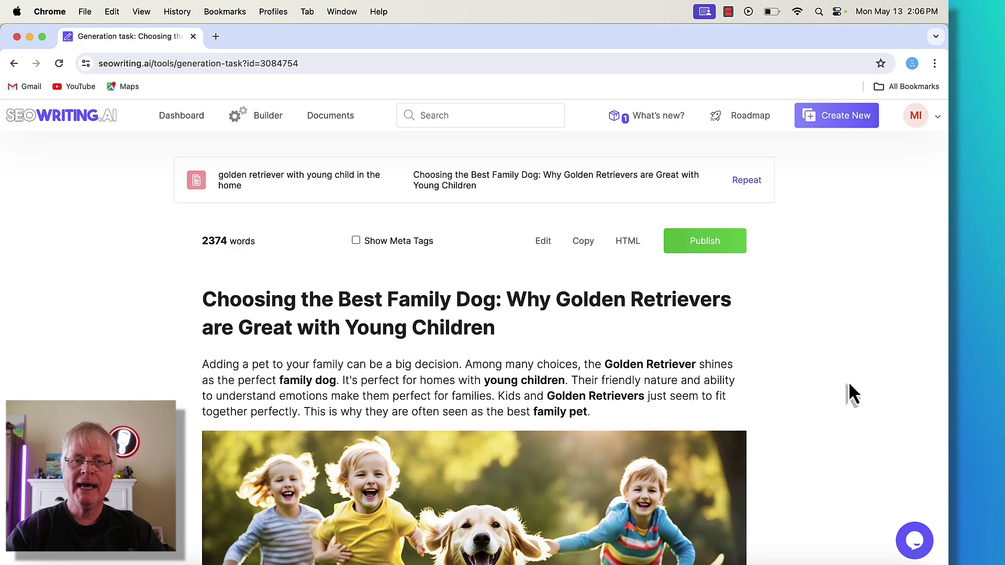
{"action": "left_click", "coordinate": [584, 244]}
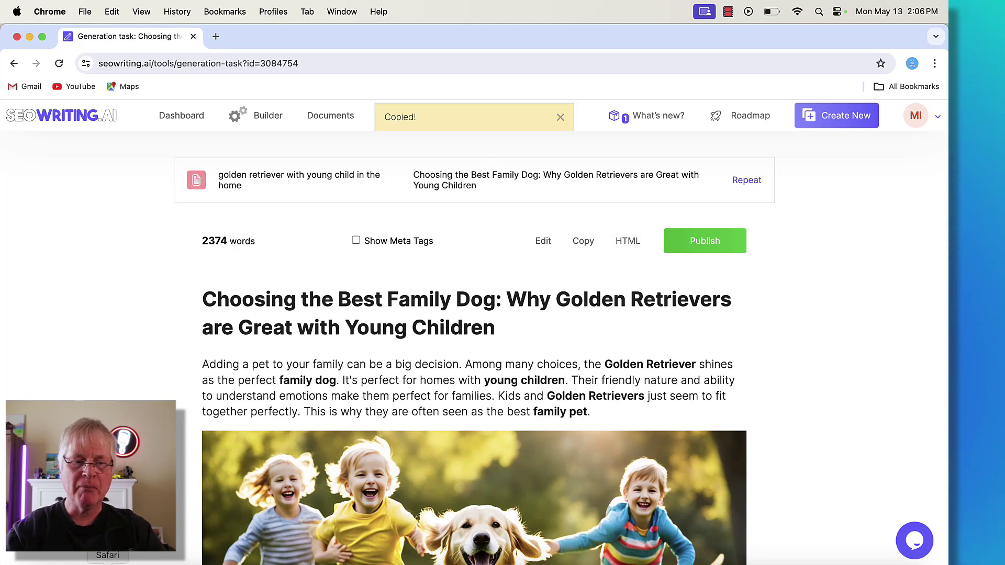
{"action": "left_click", "coordinate": [108, 562]}
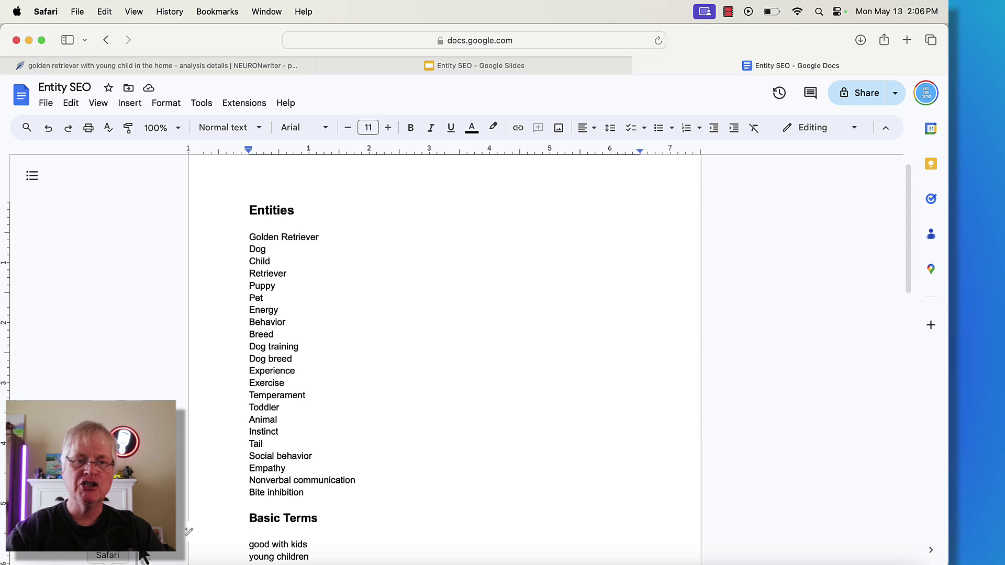
Paste the golden retriever article into NEURONwriter's empty content editor, reaching a score of 60
{"action": "left_click", "coordinate": [255, 65]}
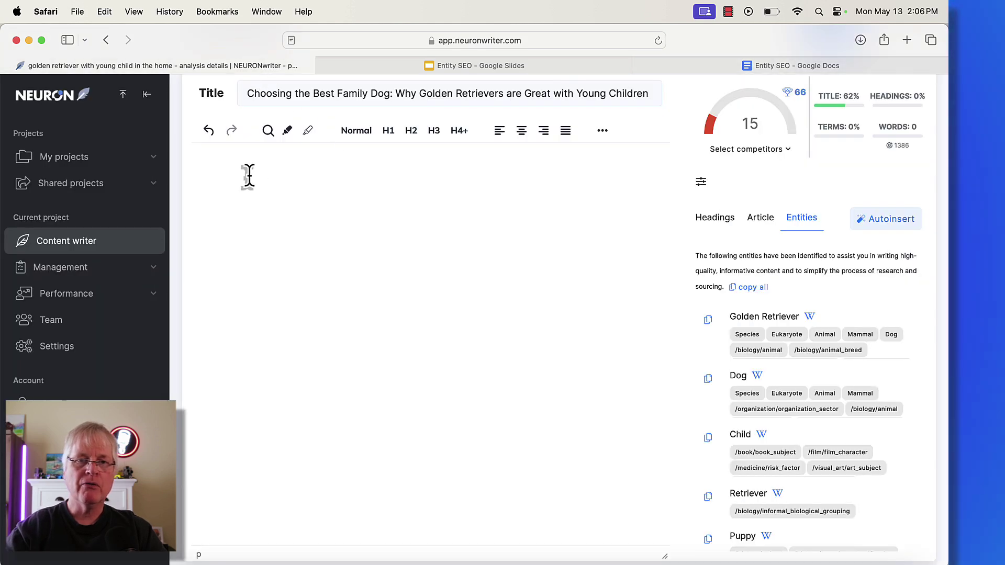
{"action": "key", "text": "super+v"}
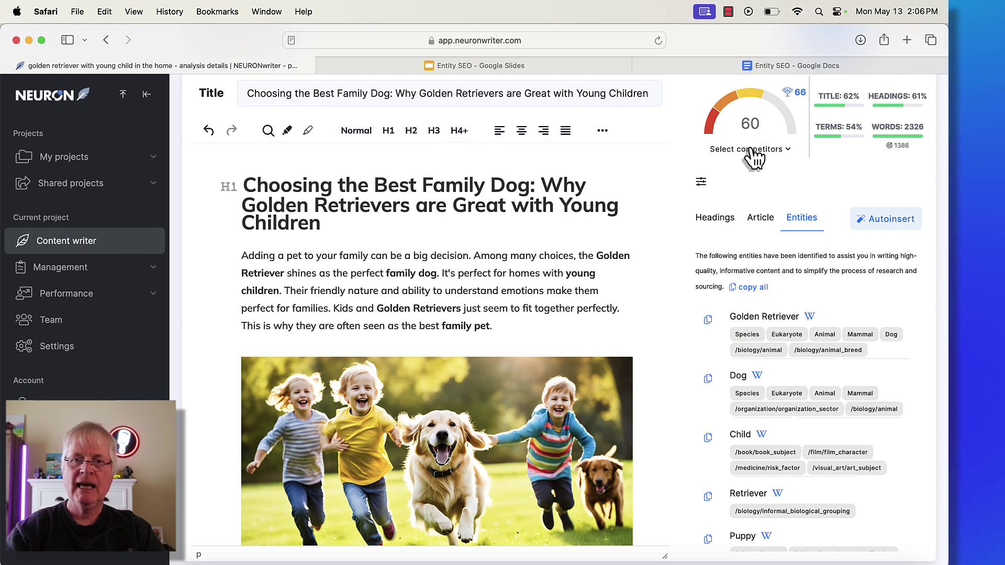
Show the Article terms and scroll through the basic and extended term chips with their usage counts
{"action": "left_click", "coordinate": [764, 222]}
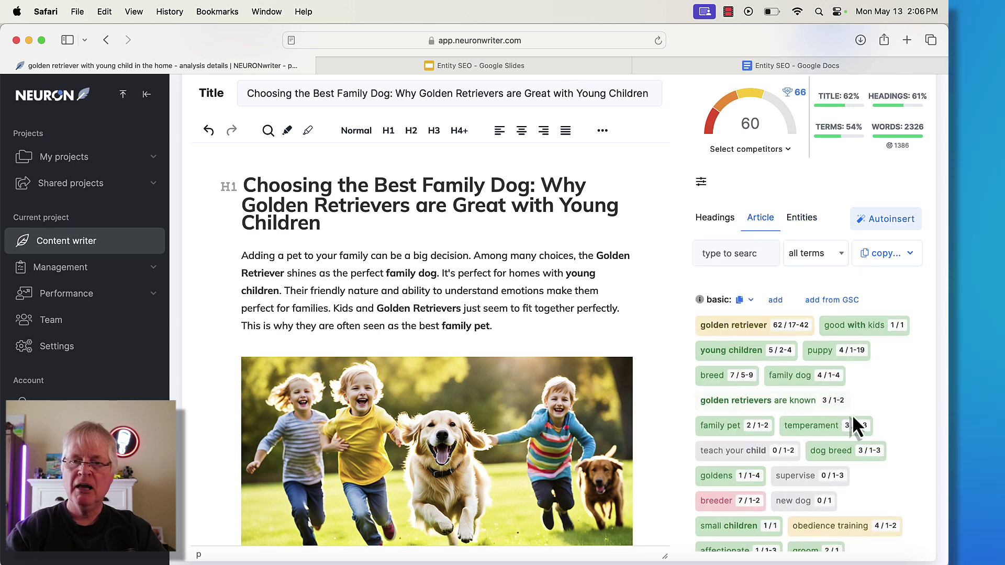
{"action": "scroll", "coordinate": [853, 424], "scroll_direction": "down", "scroll_amount": 15}
{"action": "scroll", "coordinate": [851, 415], "scroll_direction": "down", "scroll_amount": 3}
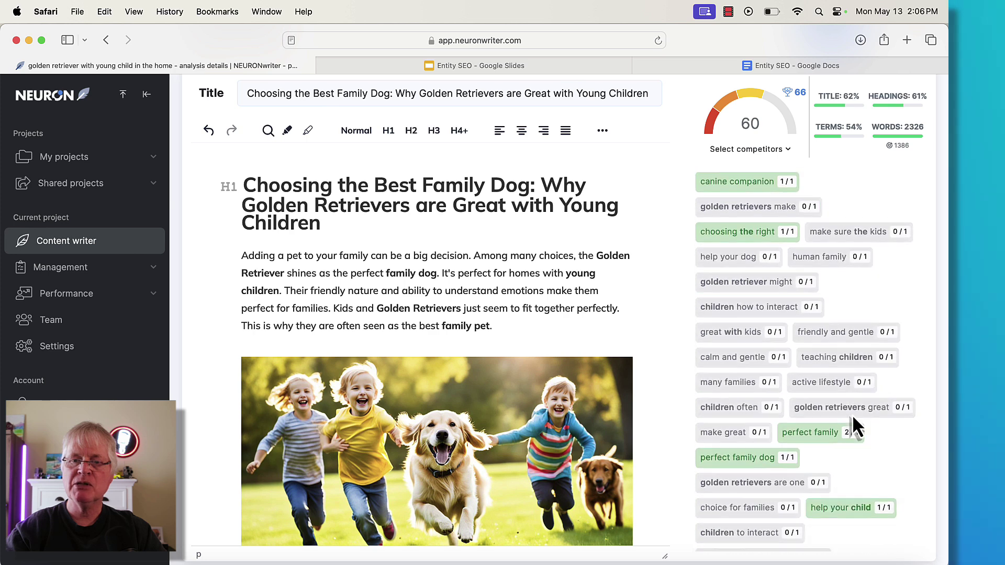
{"action": "scroll", "coordinate": [852, 415], "scroll_direction": "up", "scroll_amount": 6}
{"action": "scroll", "coordinate": [852, 414], "scroll_direction": "up", "scroll_amount": 10}
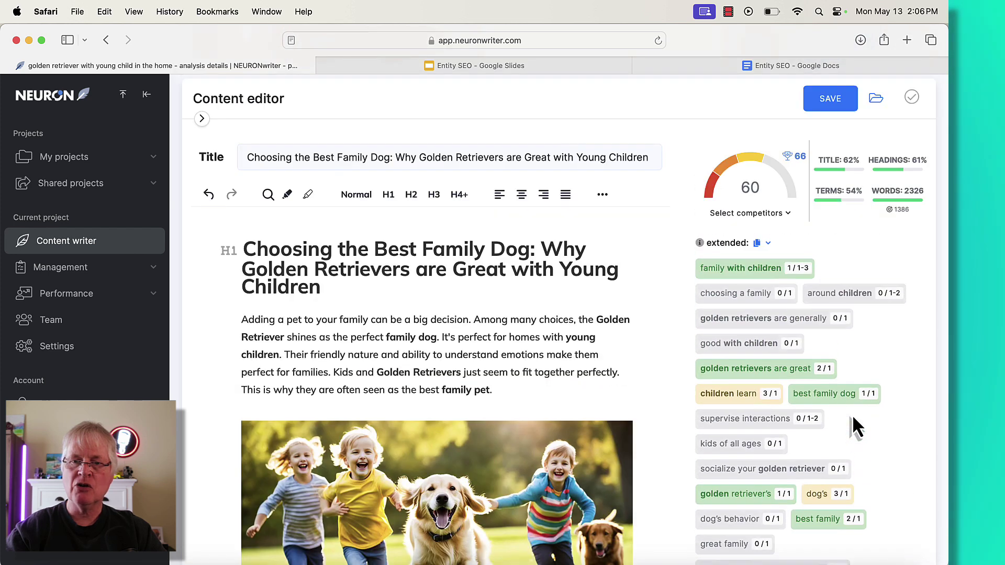
{"action": "scroll", "coordinate": [852, 416], "scroll_direction": "up", "scroll_amount": 5}
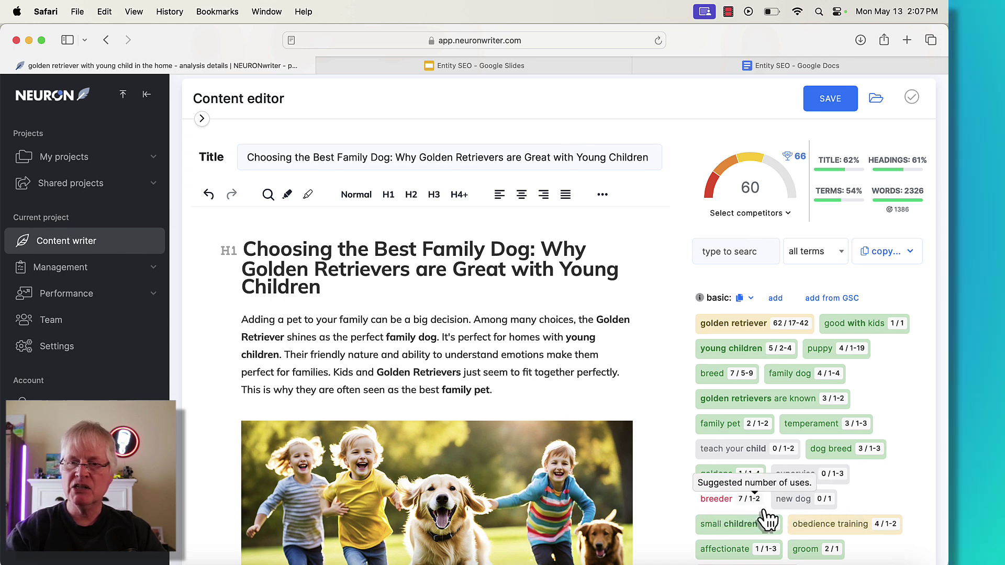
{"action": "scroll", "coordinate": [796, 471], "scroll_direction": "up", "scroll_amount": 2}
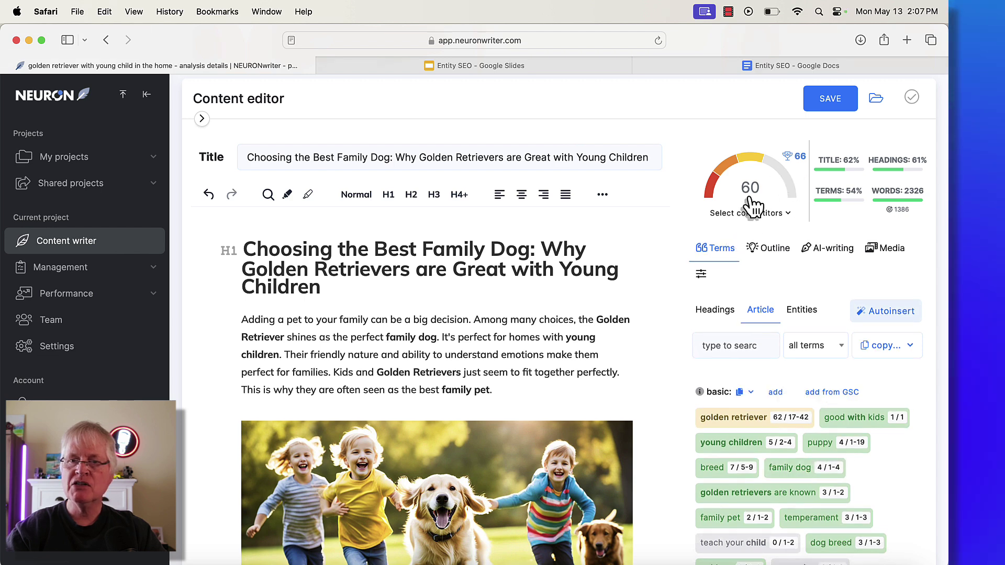
{"action": "mouse_move", "coordinate": [803, 160]}
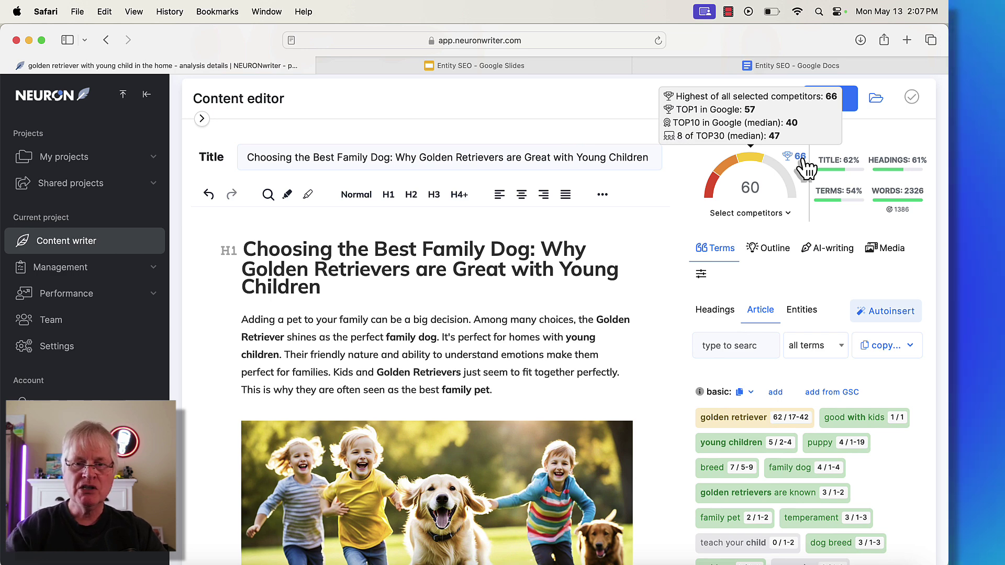
Show the Headings terms and review the H1 and H2/H3 suggestions, like golden retriever at 75%
{"action": "left_click", "coordinate": [705, 311]}
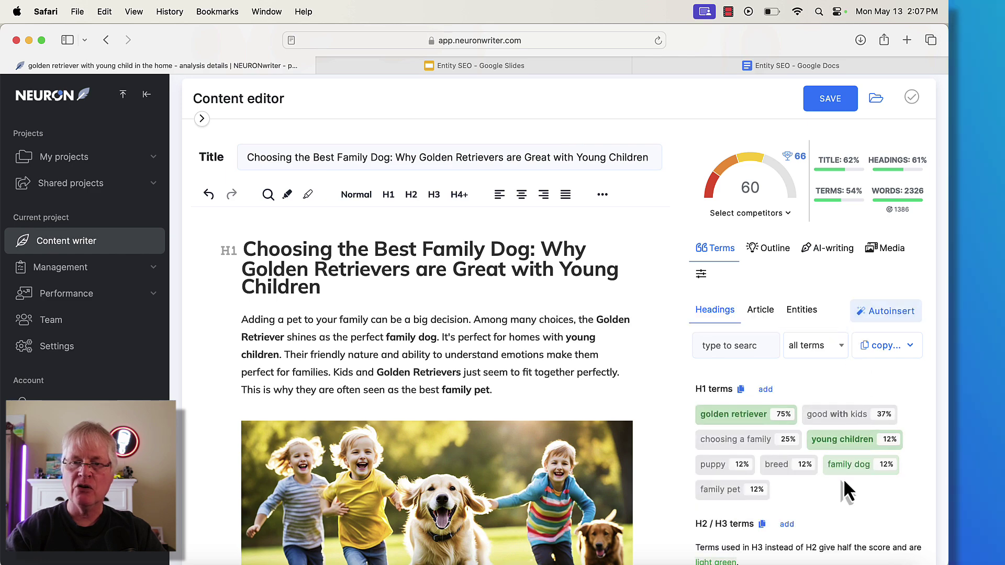
{"action": "scroll", "coordinate": [842, 483], "scroll_direction": "down", "scroll_amount": 10}
{"action": "scroll", "coordinate": [843, 482], "scroll_direction": "up", "scroll_amount": 5}
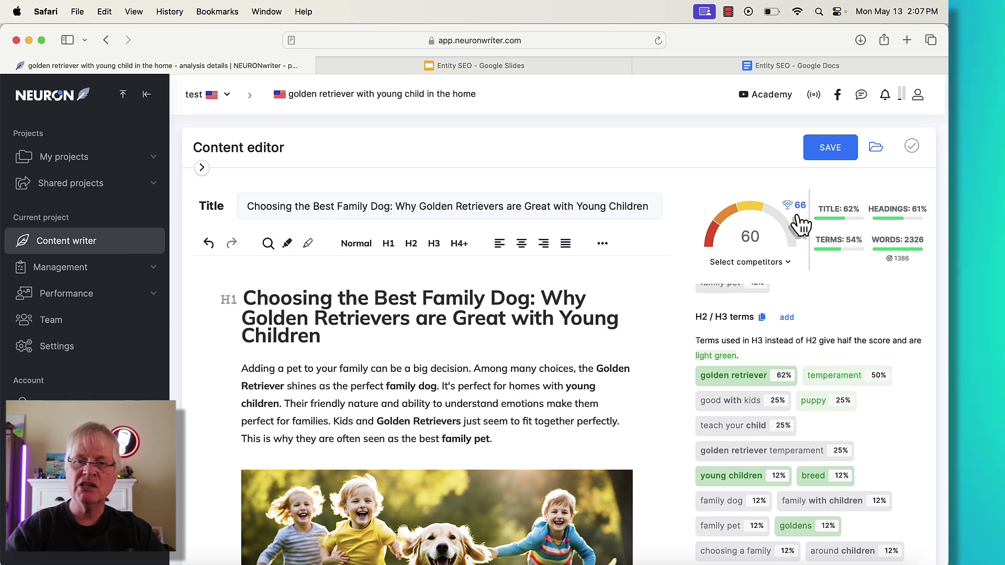
{"action": "scroll", "coordinate": [466, 401], "scroll_direction": "down", "scroll_amount": 10}
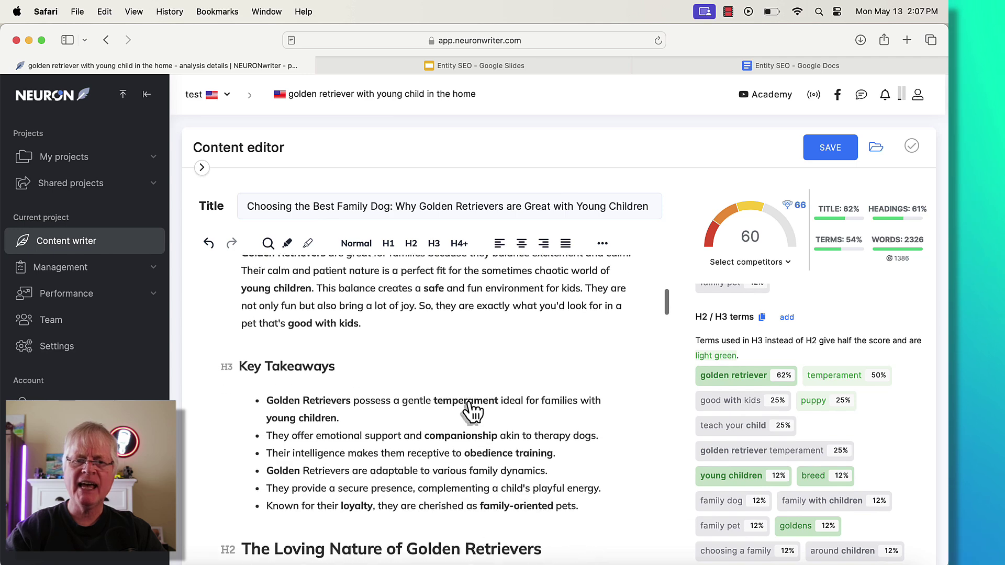
{"action": "scroll", "coordinate": [465, 401], "scroll_direction": "down", "scroll_amount": 4}
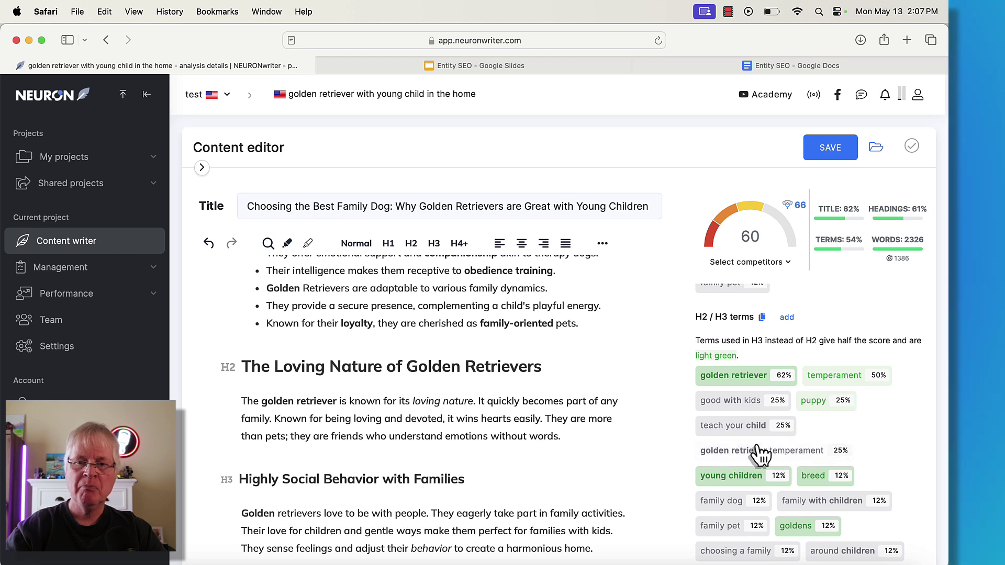
{"action": "scroll", "coordinate": [858, 462], "scroll_direction": "down", "scroll_amount": 1}
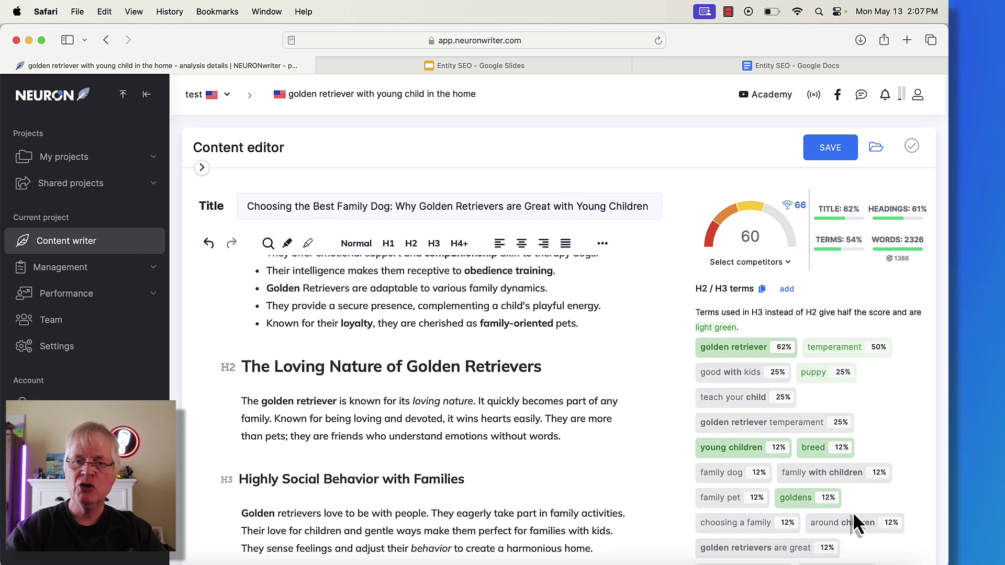
{"action": "scroll", "coordinate": [853, 511], "scroll_direction": "down", "scroll_amount": 5}
{"action": "scroll", "coordinate": [853, 512], "scroll_direction": "up", "scroll_amount": 3}
{"action": "scroll", "coordinate": [852, 512], "scroll_direction": "up", "scroll_amount": 6}
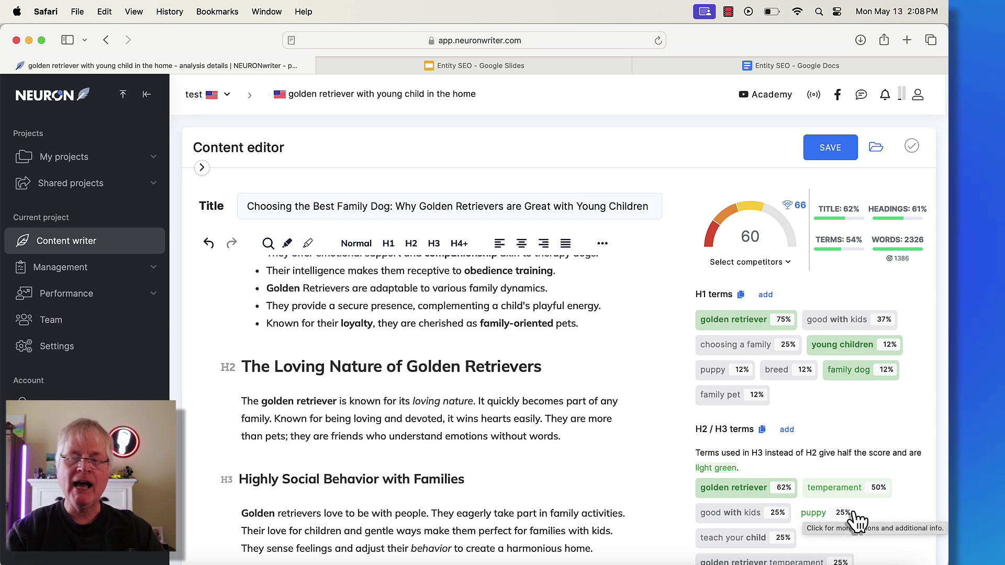
{"action": "scroll", "coordinate": [848, 518], "scroll_direction": "up", "scroll_amount": 5}
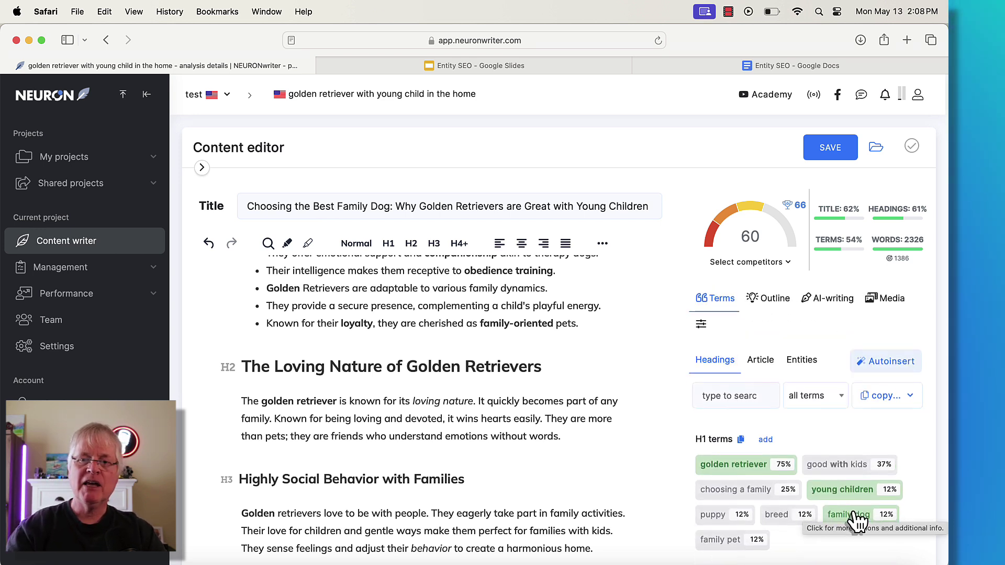
{"action": "scroll", "coordinate": [554, 447], "scroll_direction": "up", "scroll_amount": 10}
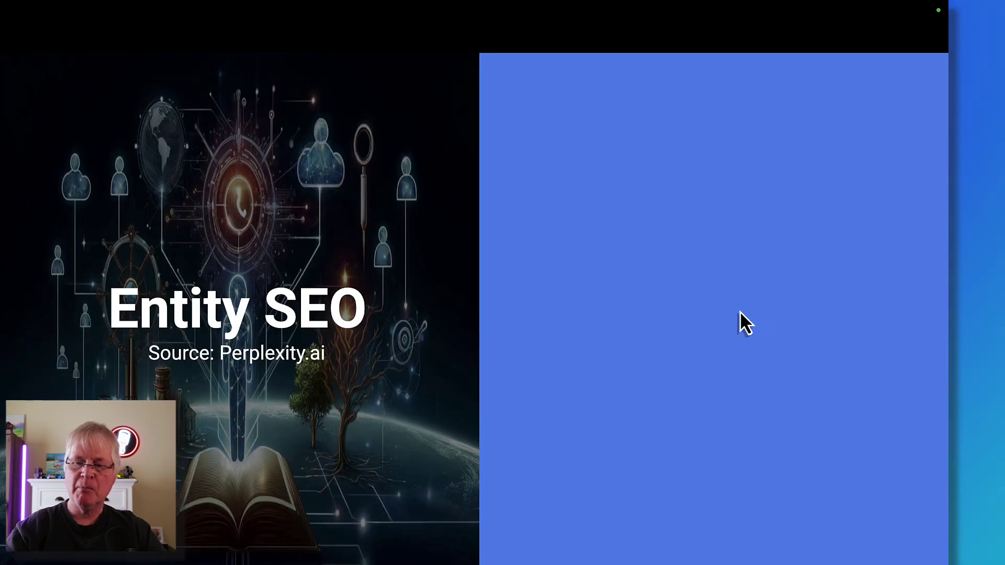
Advance the Entity SEO slide through its four bullets, ending on content truly about dogs
{"action": "key", "text": "Right"}
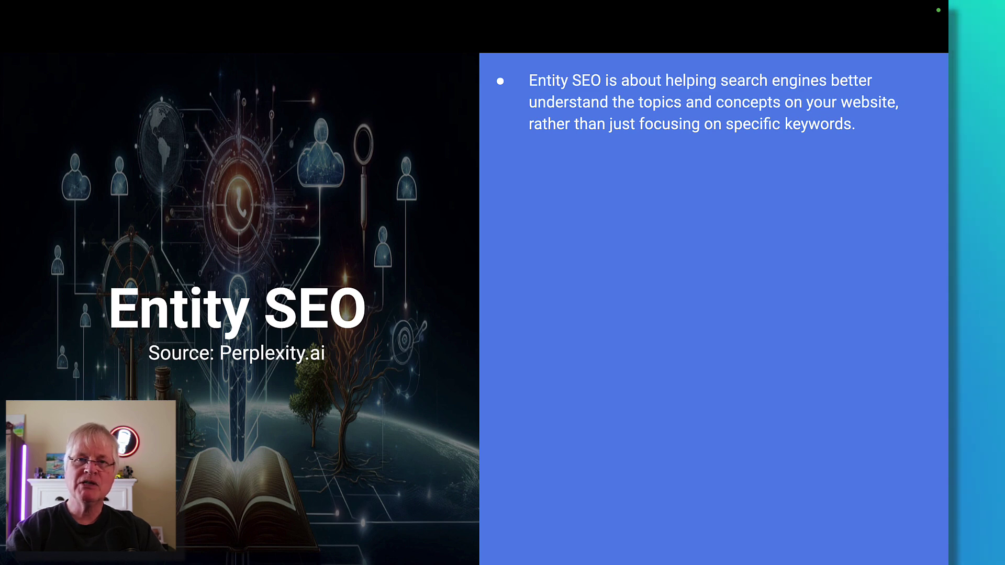
{"action": "key", "text": "Right"}
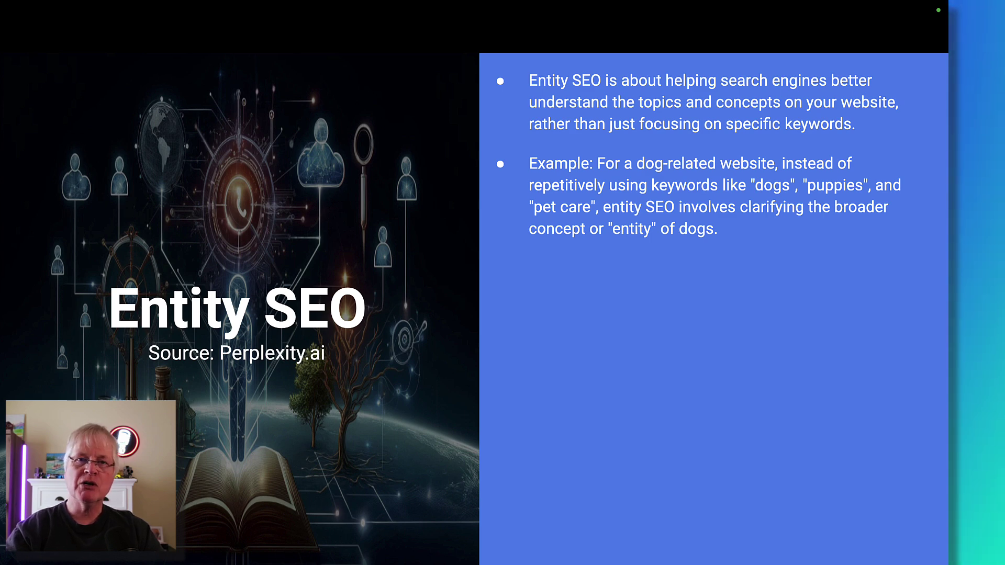
{"action": "key", "text": "Right"}
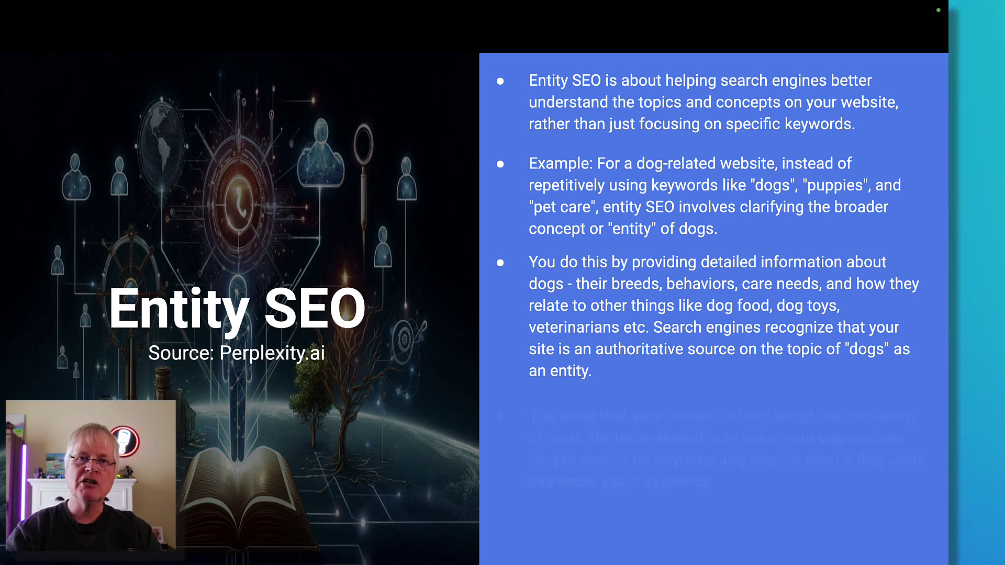
{"action": "key", "text": "Right"}
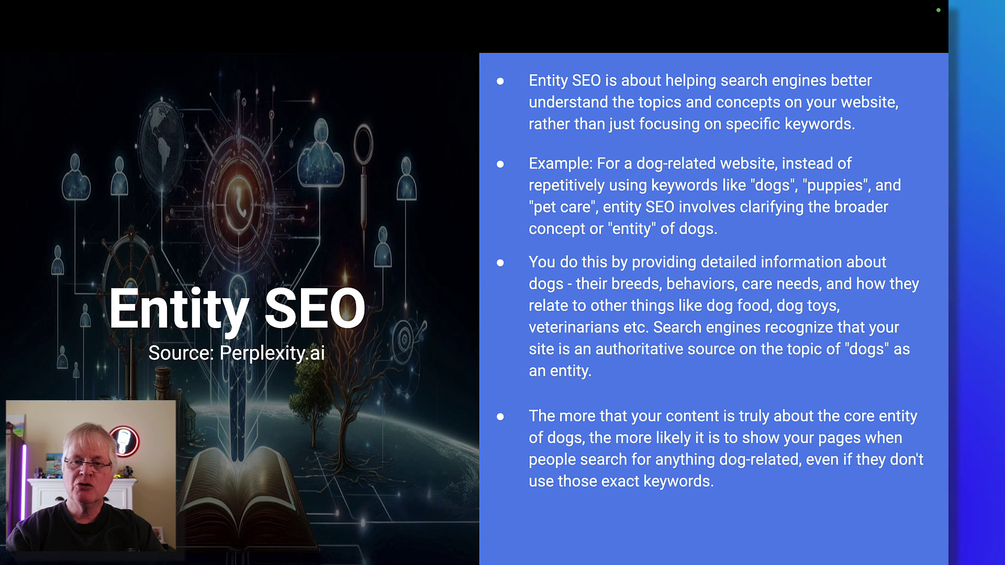